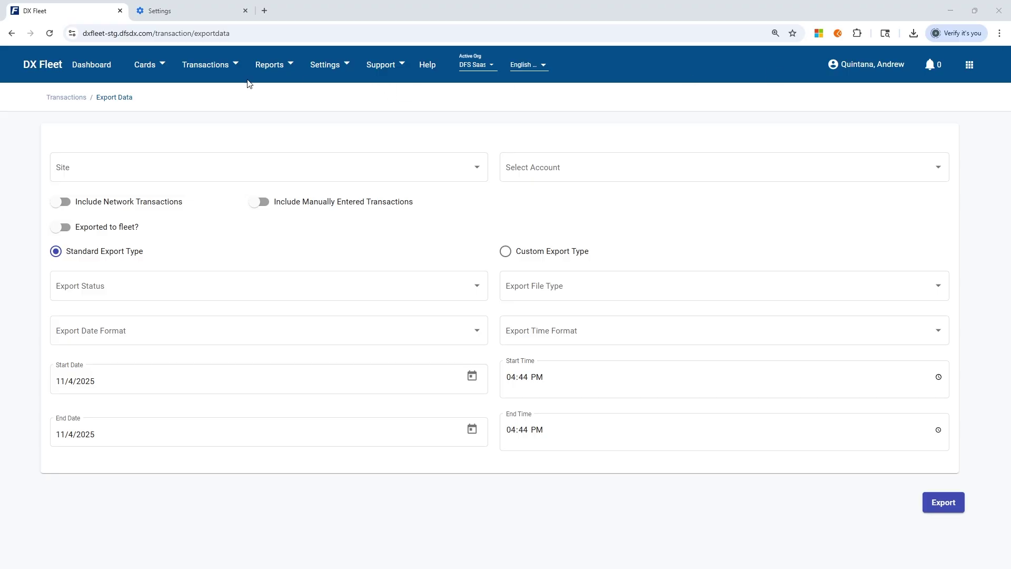
{"action": "left_click", "coordinate": [200, 70]}
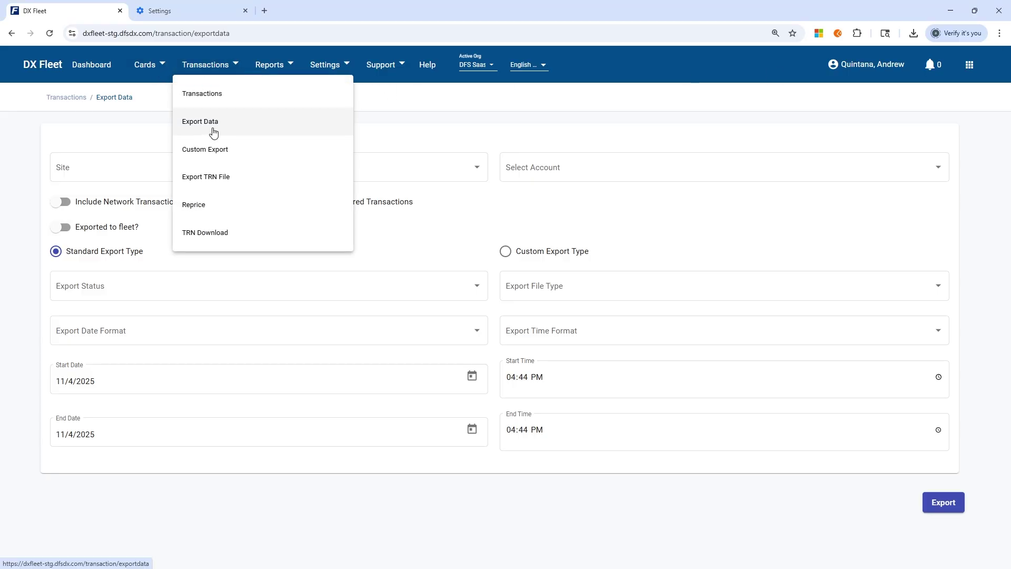
{"action": "left_click", "coordinate": [440, 133]}
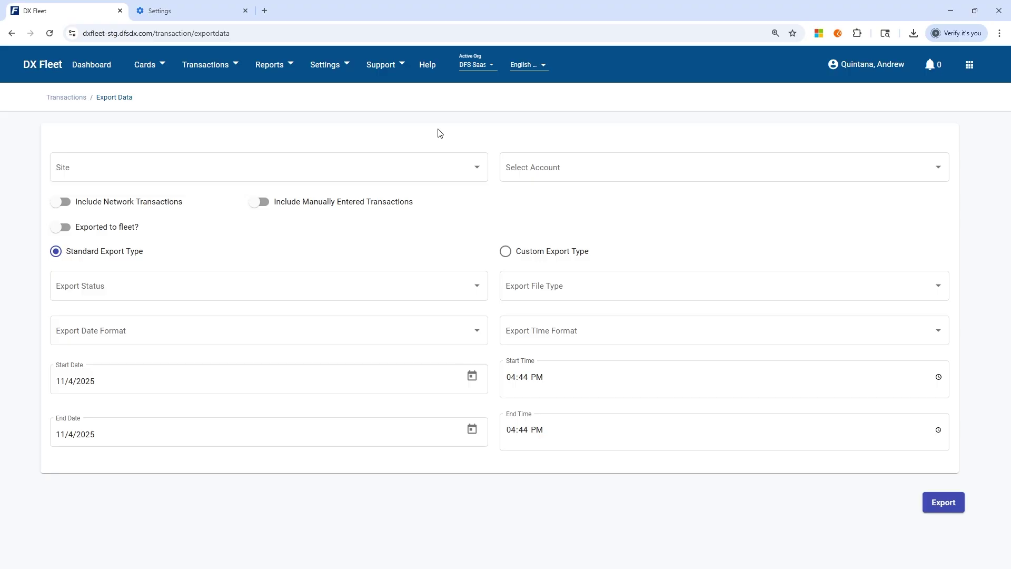
Step: Choose only site 002 - DFS Saas Edge Fleet Lab 2 and all accounts for the export
{"action": "left_click", "coordinate": [390, 166]}
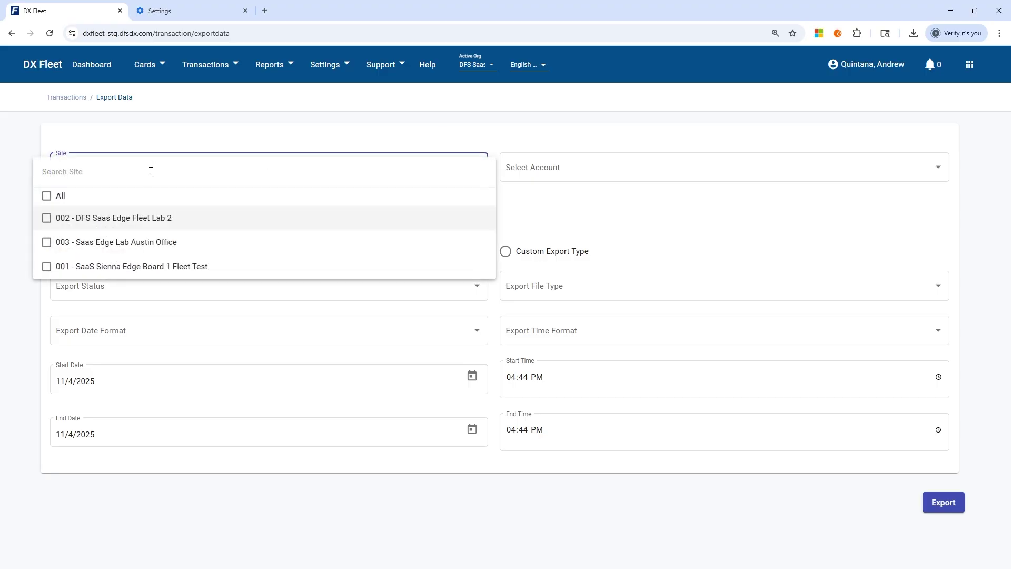
{"action": "left_click", "coordinate": [90, 221]}
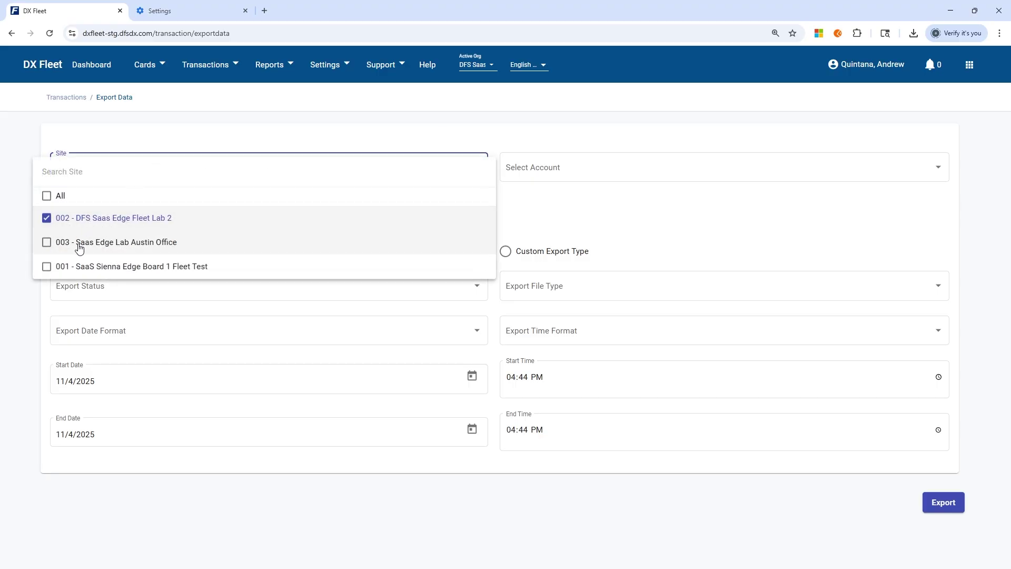
{"action": "left_click", "coordinate": [79, 245]}
{"action": "left_click", "coordinate": [46, 198]}
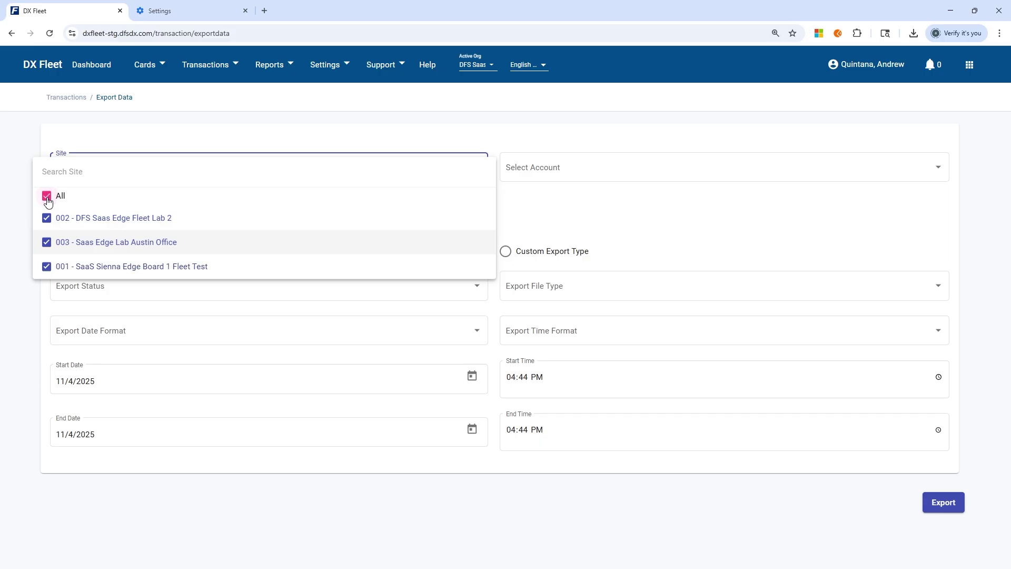
{"action": "left_click", "coordinate": [62, 197]}
{"action": "left_click", "coordinate": [79, 219]}
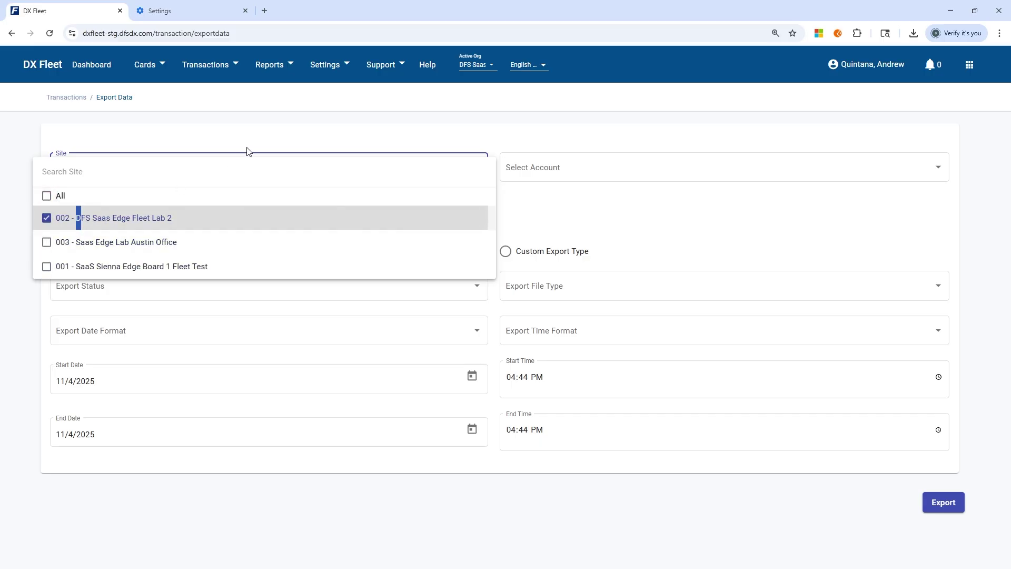
{"action": "left_click", "coordinate": [284, 128]}
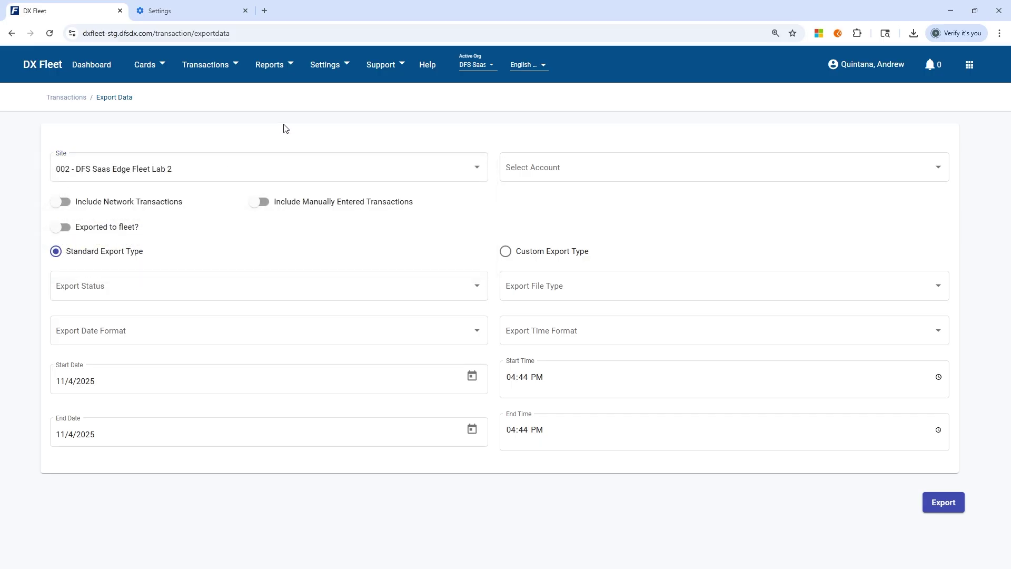
{"action": "left_click", "coordinate": [549, 174]}
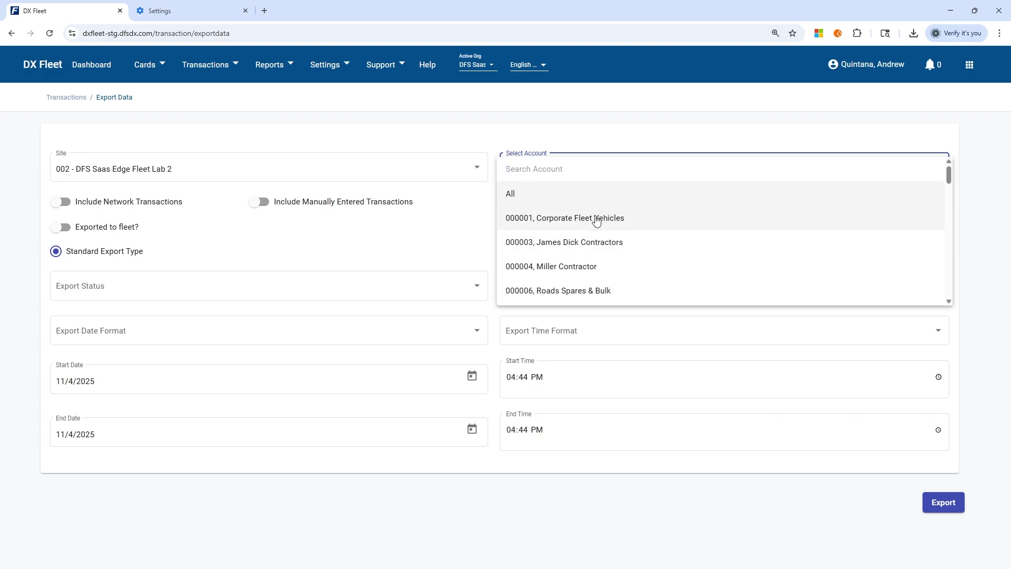
{"action": "left_click", "coordinate": [543, 190]}
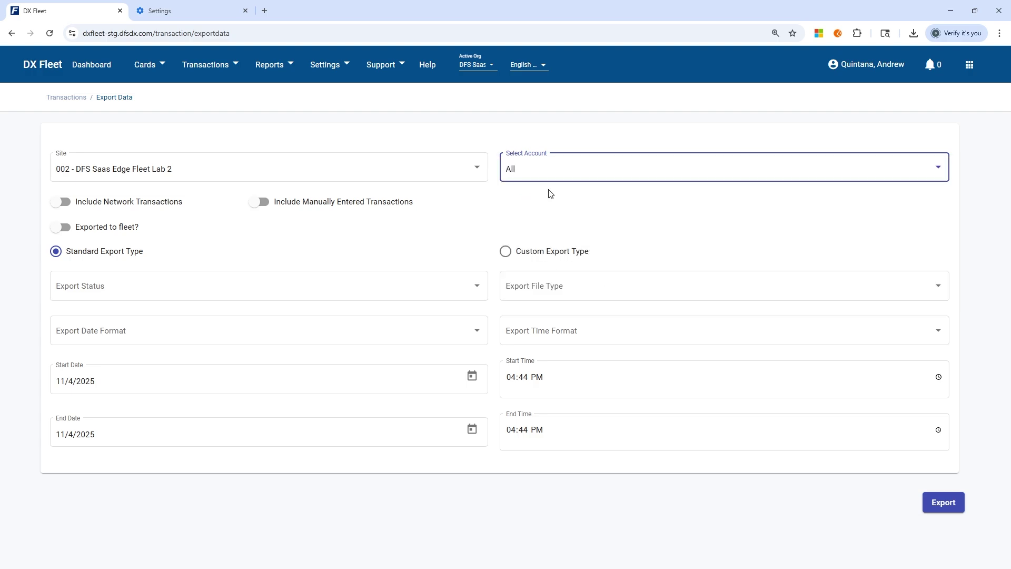
Step: Include network transactions, leave manually entered transactions excluded, and switch on the Exported to fleet option
{"action": "left_click", "coordinate": [90, 209]}
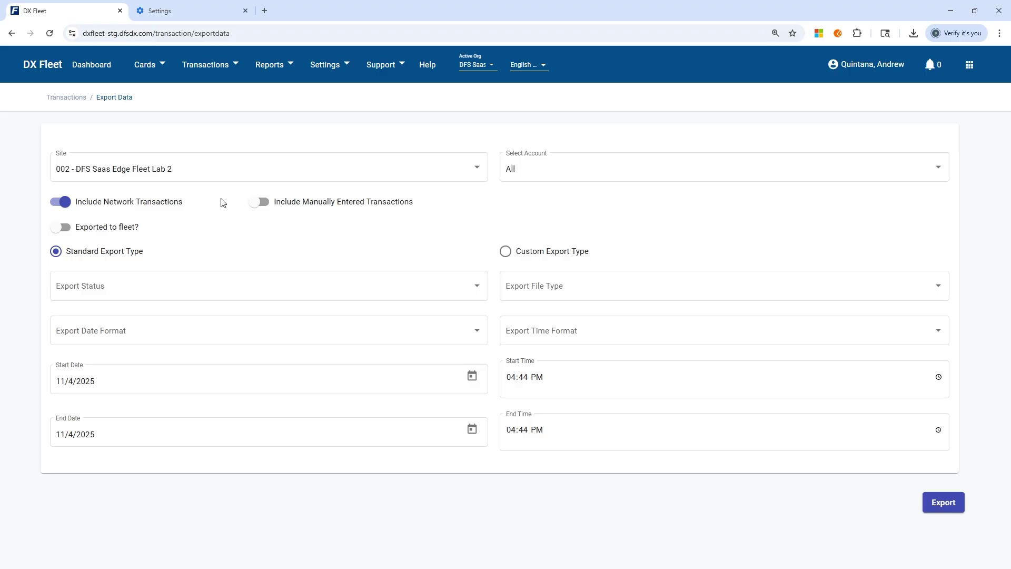
{"action": "left_click", "coordinate": [305, 205]}
{"action": "left_click", "coordinate": [304, 206]}
{"action": "left_click", "coordinate": [134, 229]}
Step: Set the export status to Both/All and switch off the Exported to fleet option
{"action": "left_click", "coordinate": [117, 290]}
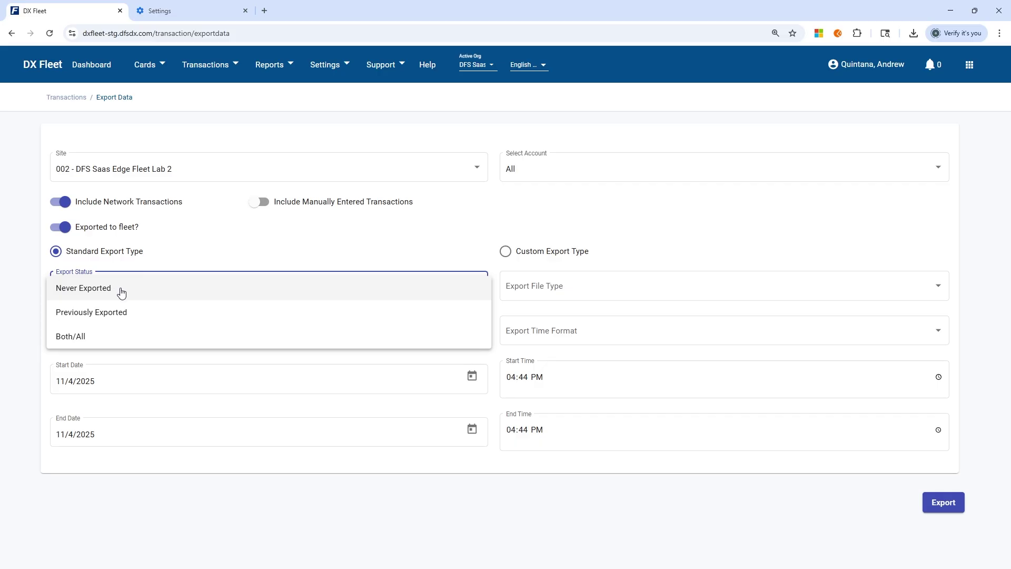
{"action": "left_click", "coordinate": [127, 292]}
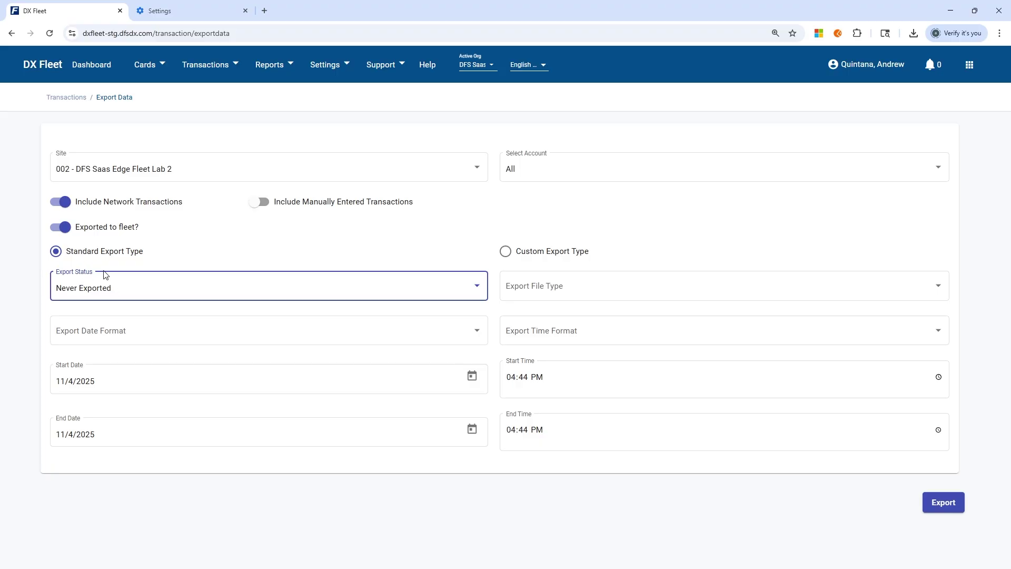
{"action": "left_click", "coordinate": [130, 290]}
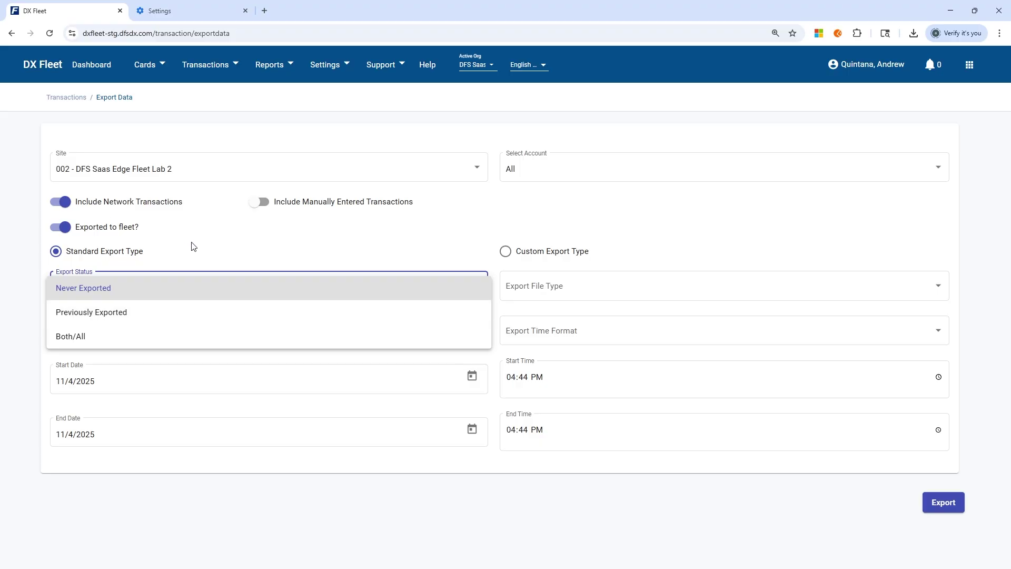
{"action": "left_click", "coordinate": [110, 339]}
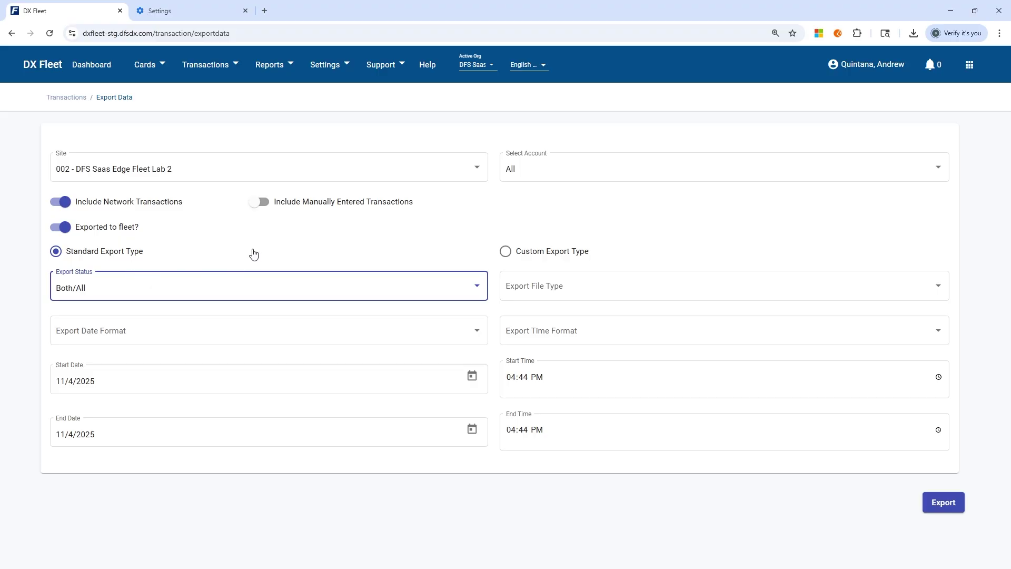
{"action": "left_click", "coordinate": [125, 228]}
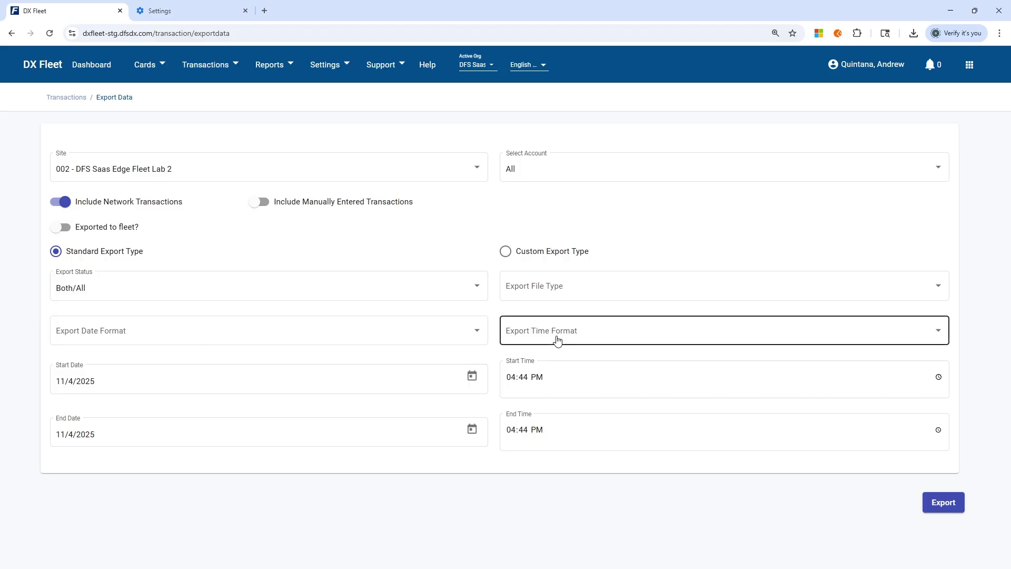
Step: Set the export date format to MM/dd/yyyy and the export time format to HH:mm
{"action": "left_click", "coordinate": [341, 333]}
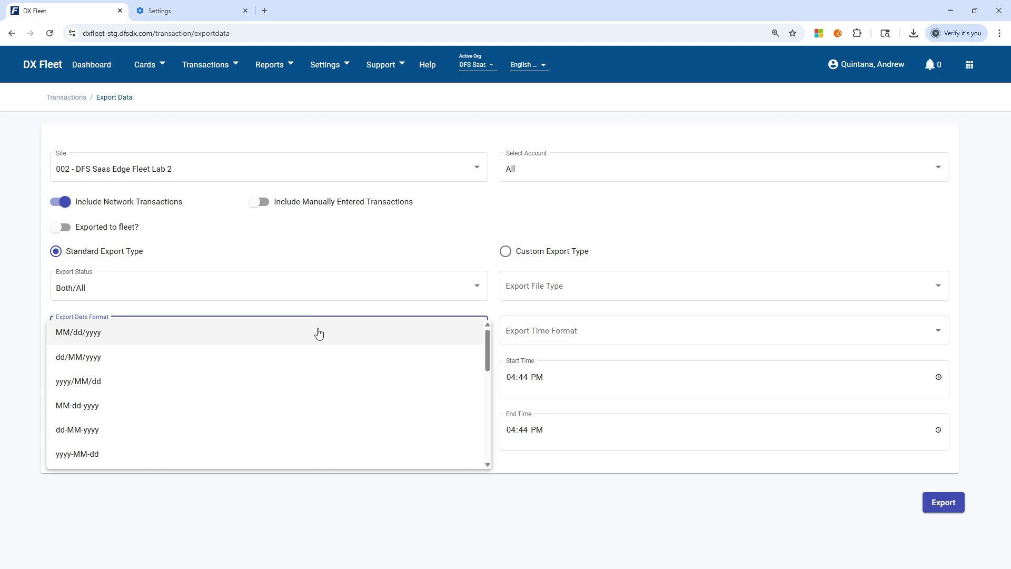
{"action": "left_click", "coordinate": [189, 332]}
{"action": "left_click", "coordinate": [553, 318]}
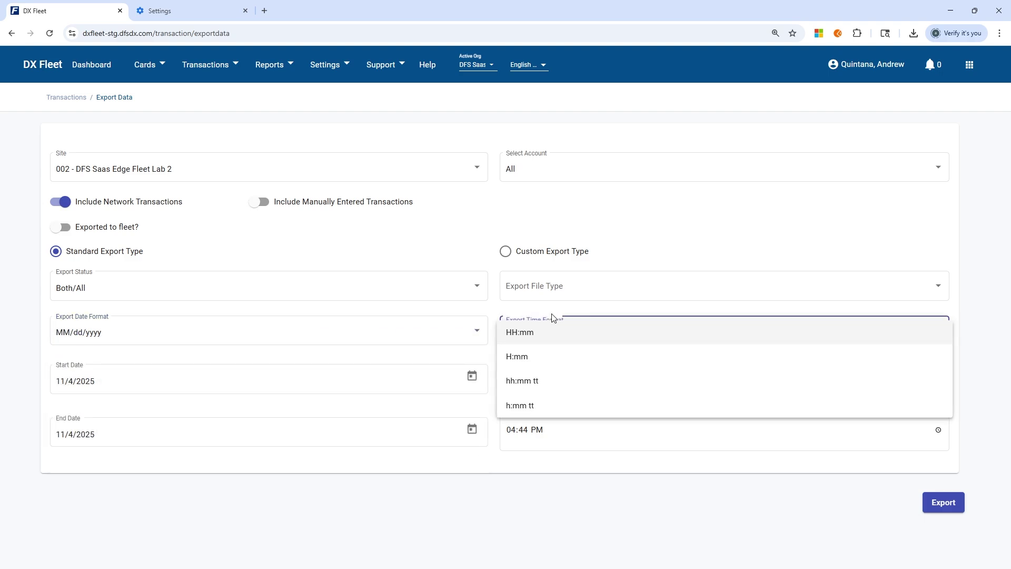
Step: Try yyyyMMdd as the export date format and return it to MM/dd/yyyy
{"action": "left_click", "coordinate": [485, 339]}
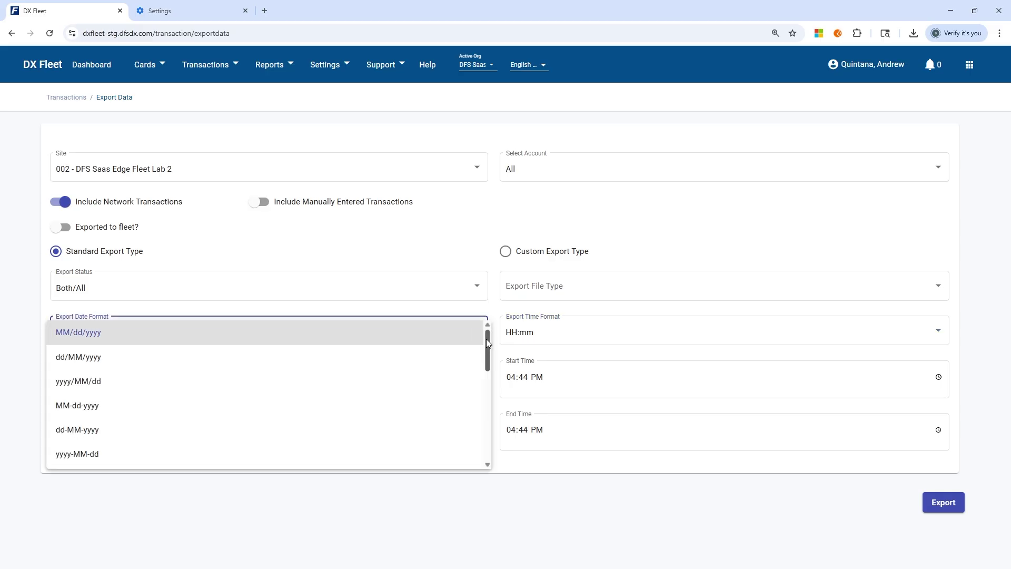
{"action": "left_click_drag", "start_coordinate": [485, 339], "coordinate": [476, 452]}
{"action": "left_click", "coordinate": [166, 462]}
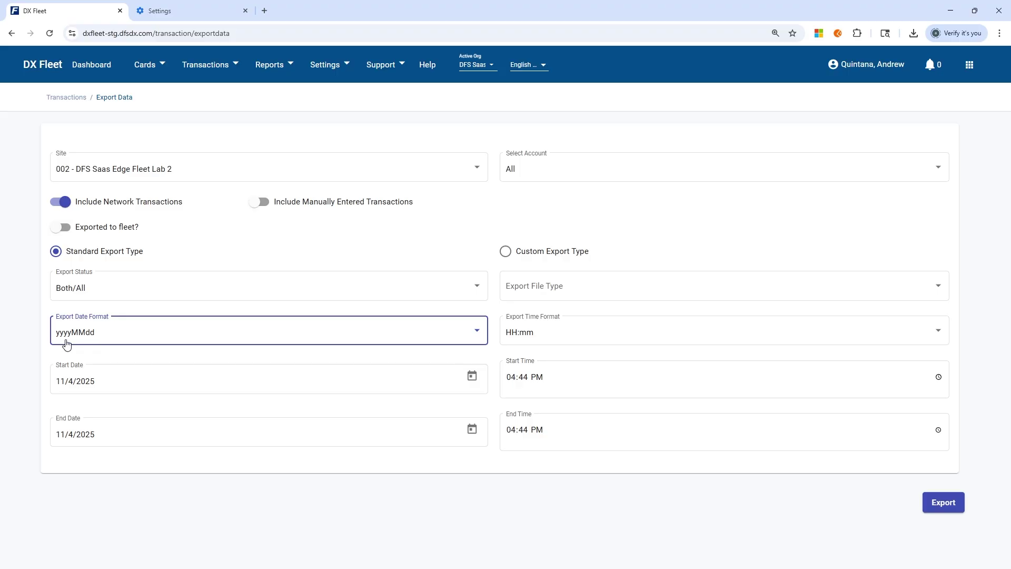
{"action": "left_click", "coordinate": [96, 333]}
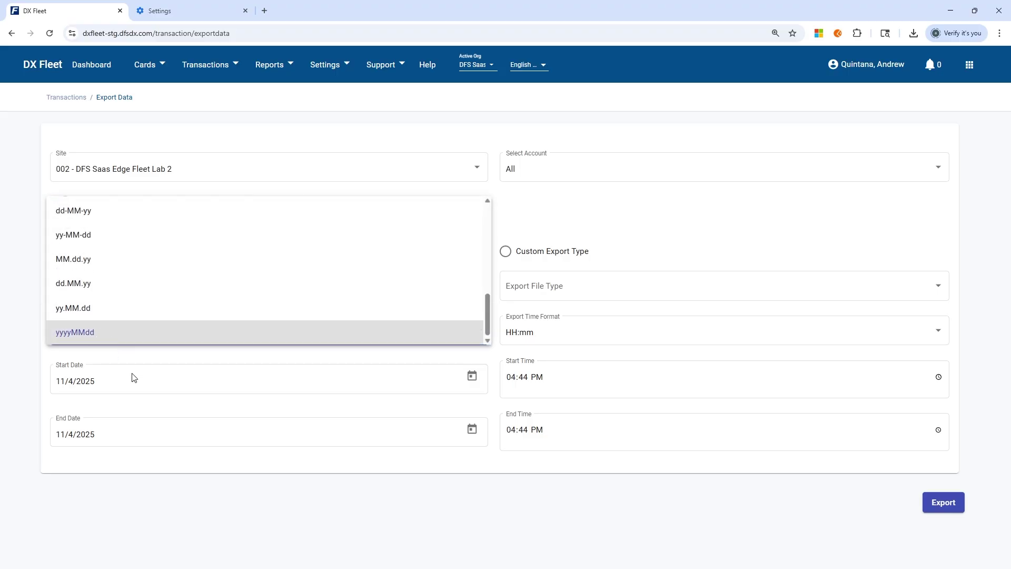
{"action": "scroll", "coordinate": [132, 316], "scroll_direction": "up", "scroll_amount": 5}
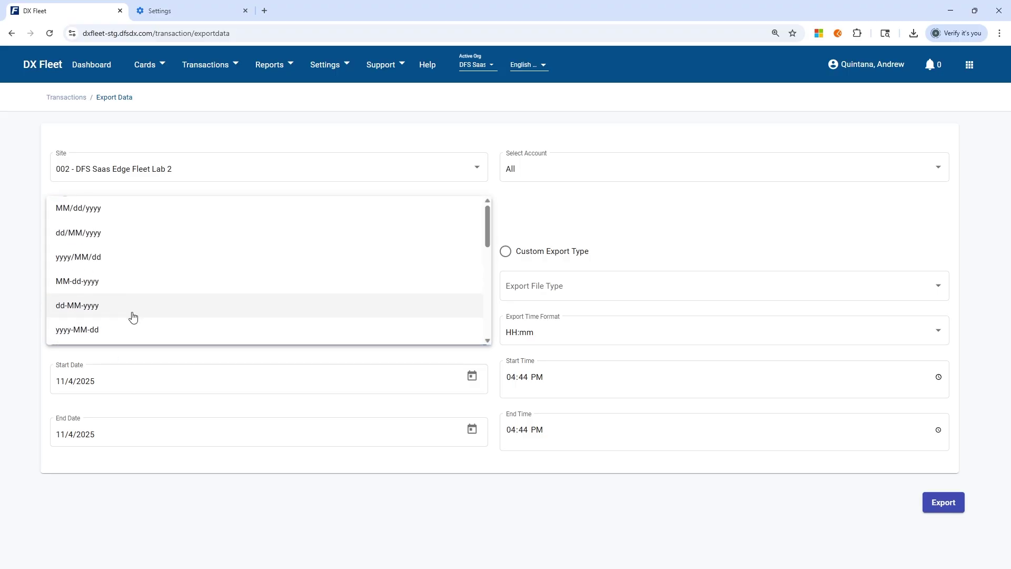
{"action": "left_click", "coordinate": [118, 211]}
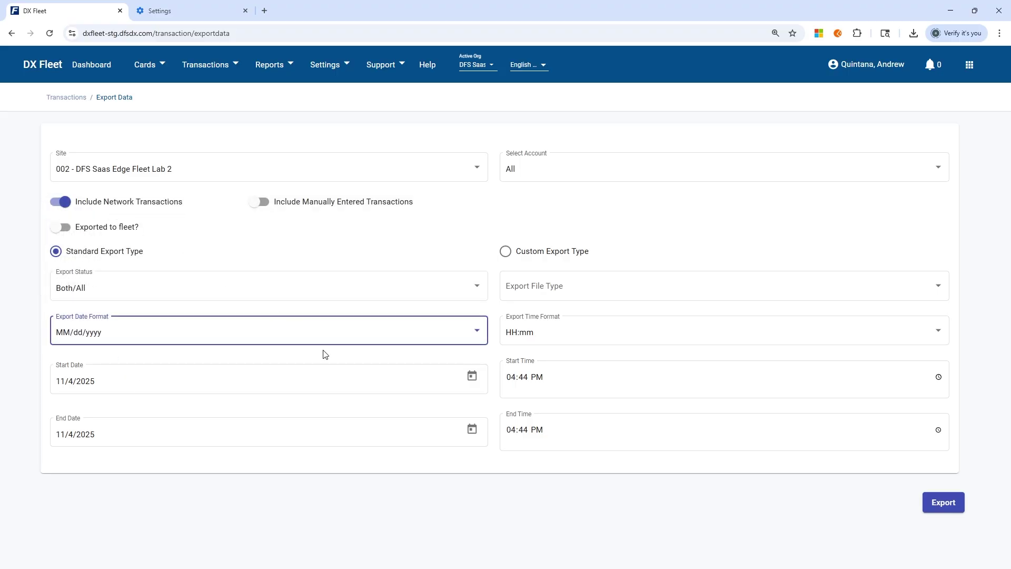
Step: Select HH:mm as the export time format and EXCEL as the export file type
{"action": "left_click", "coordinate": [540, 332]}
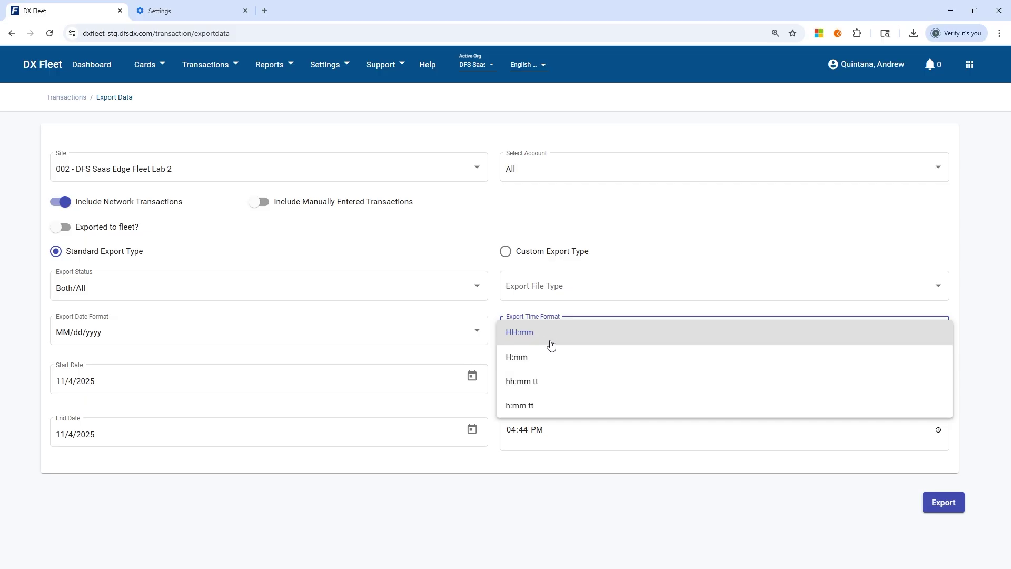
{"action": "left_click", "coordinate": [530, 336]}
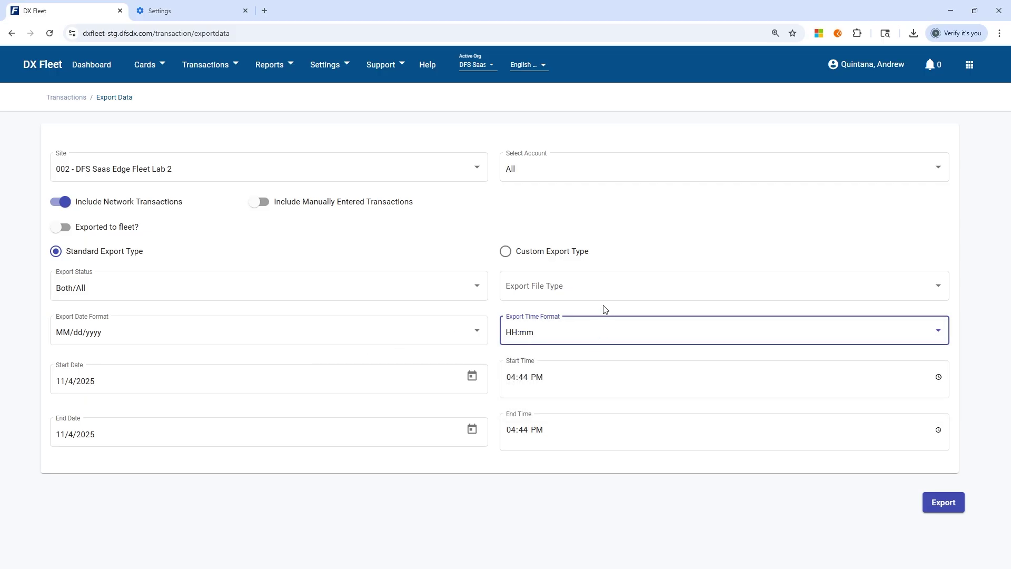
{"action": "left_click", "coordinate": [575, 291]}
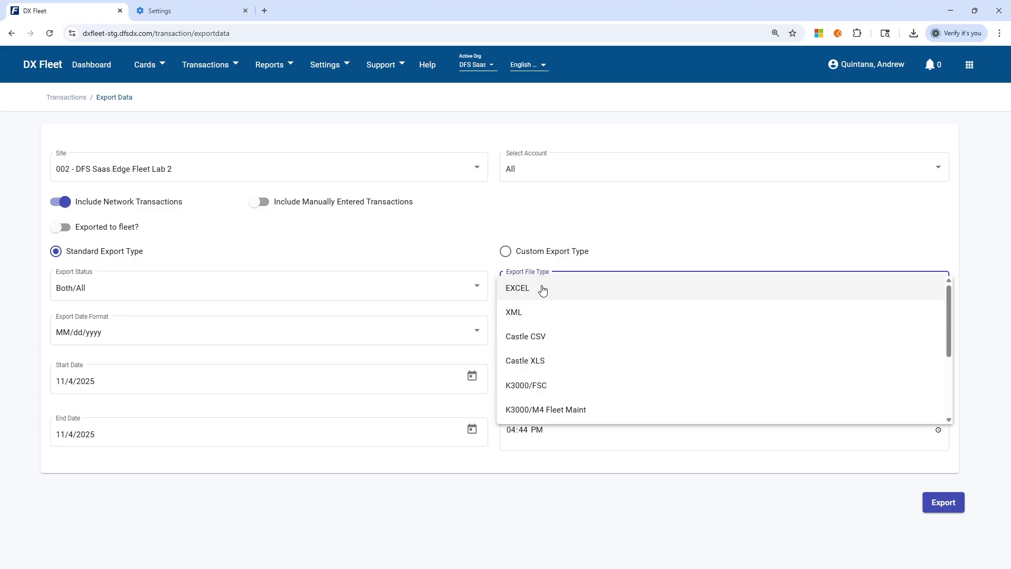
{"action": "scroll", "coordinate": [600, 332], "scroll_direction": "down", "scroll_amount": 2}
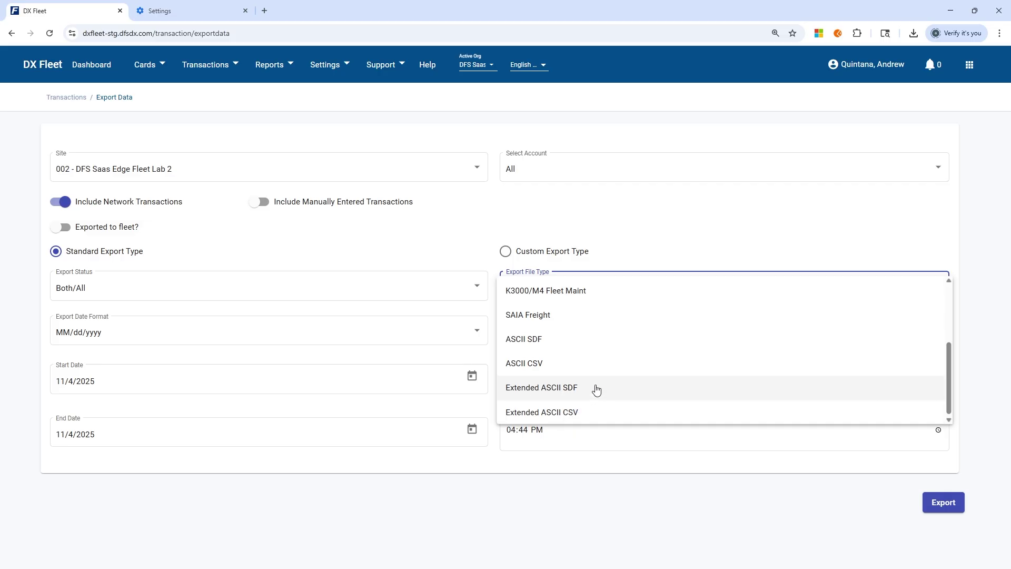
{"action": "scroll", "coordinate": [602, 326], "scroll_direction": "up", "scroll_amount": 3}
{"action": "left_click", "coordinate": [559, 295]}
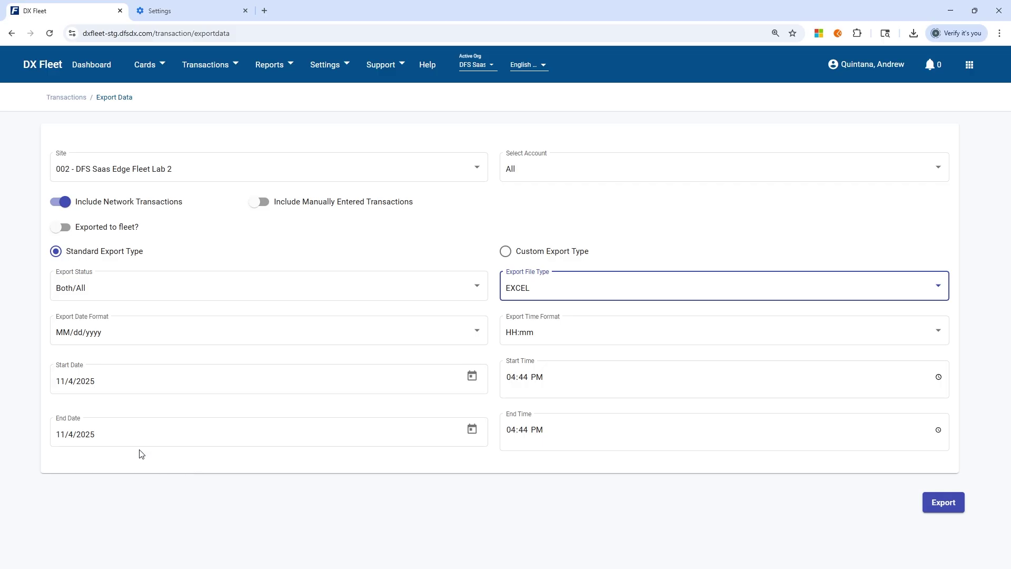
Step: Set the export date range from 10/1/2025 to 10/31/2025
{"action": "left_click", "coordinate": [472, 376]}
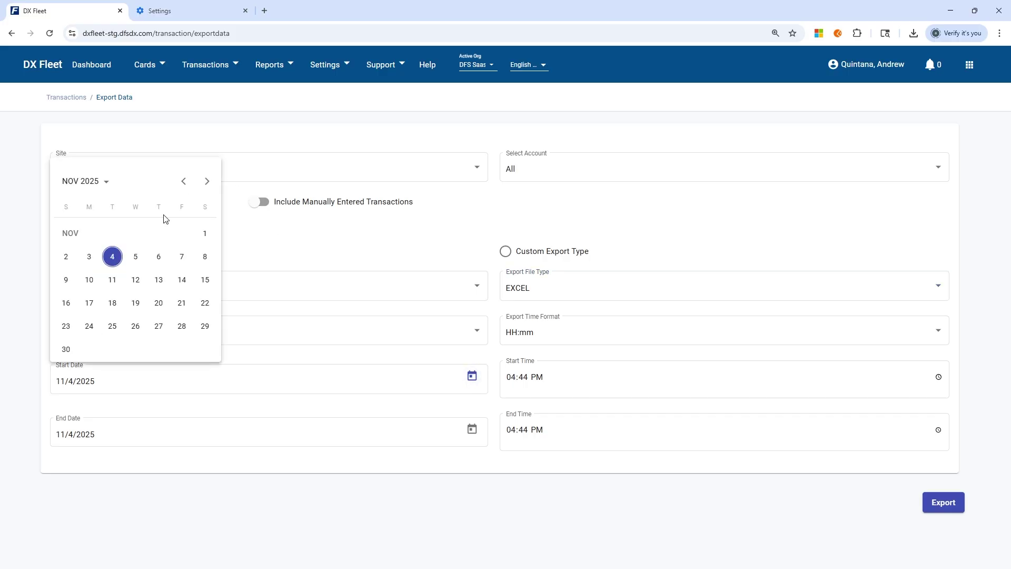
{"action": "left_click", "coordinate": [204, 234]}
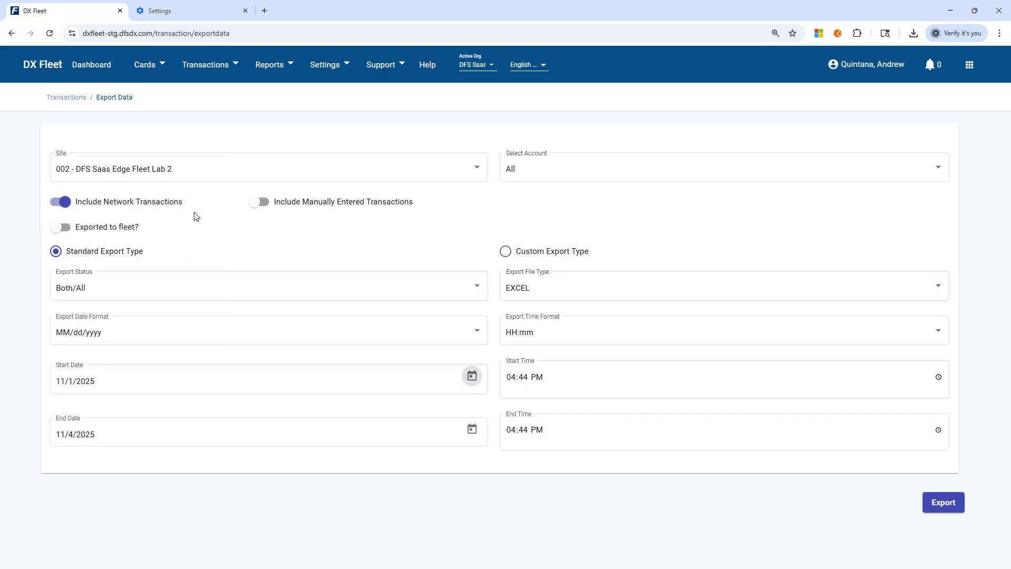
{"action": "left_click", "coordinate": [472, 376]}
{"action": "left_click", "coordinate": [183, 181]}
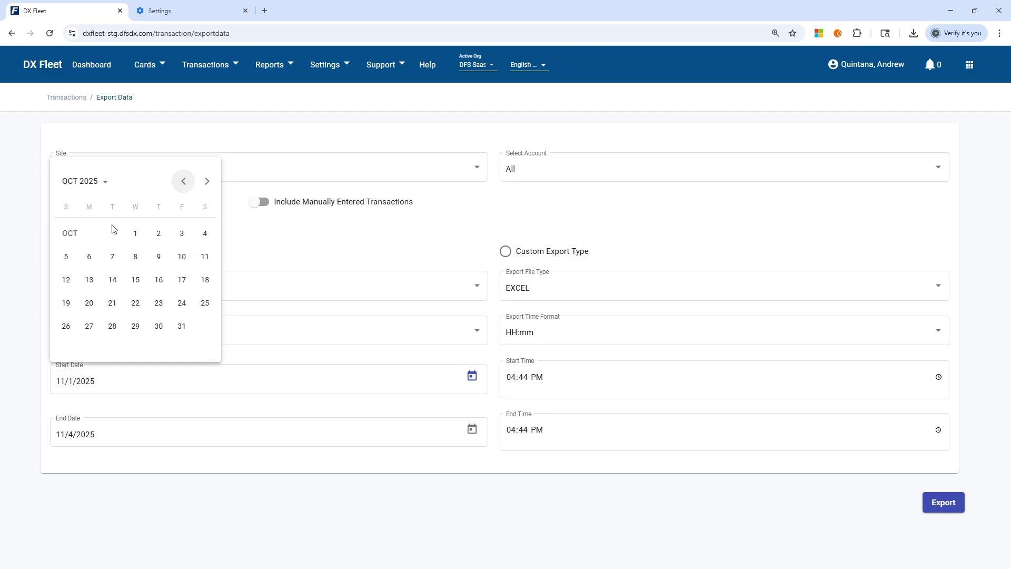
{"action": "left_click", "coordinate": [136, 233]}
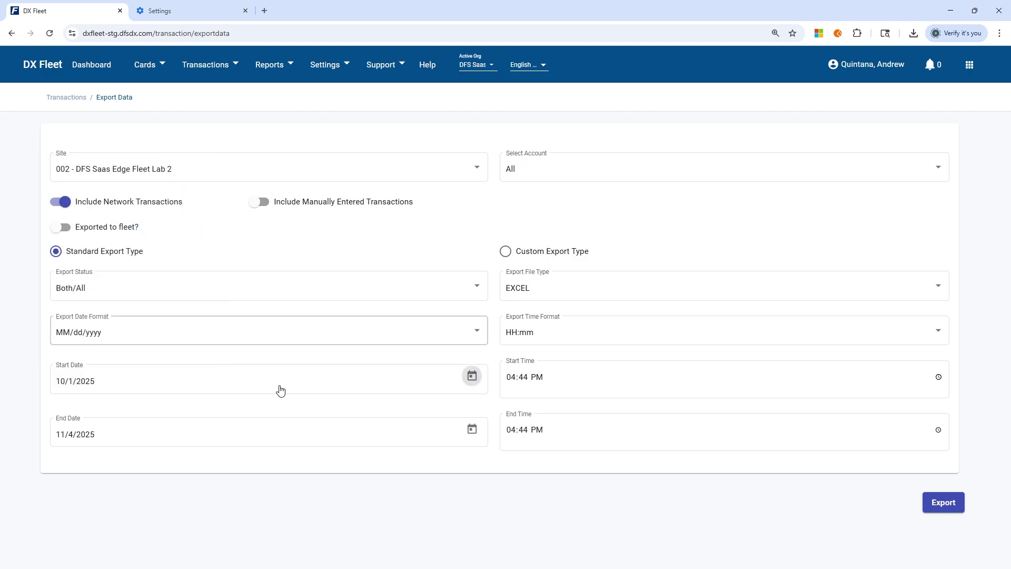
{"action": "left_click", "coordinate": [471, 429]}
{"action": "left_click", "coordinate": [183, 234]}
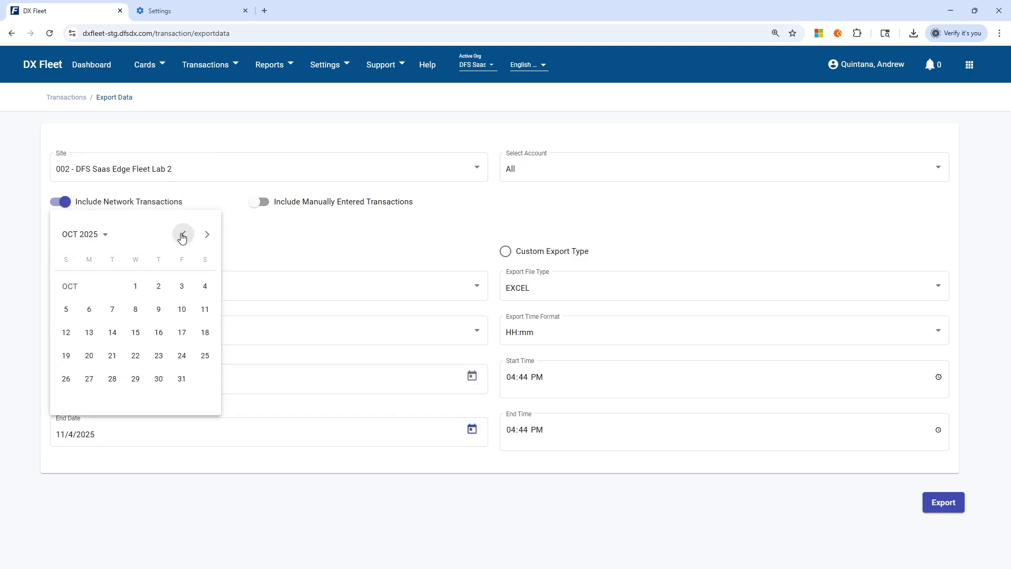
{"action": "left_click", "coordinate": [183, 378]}
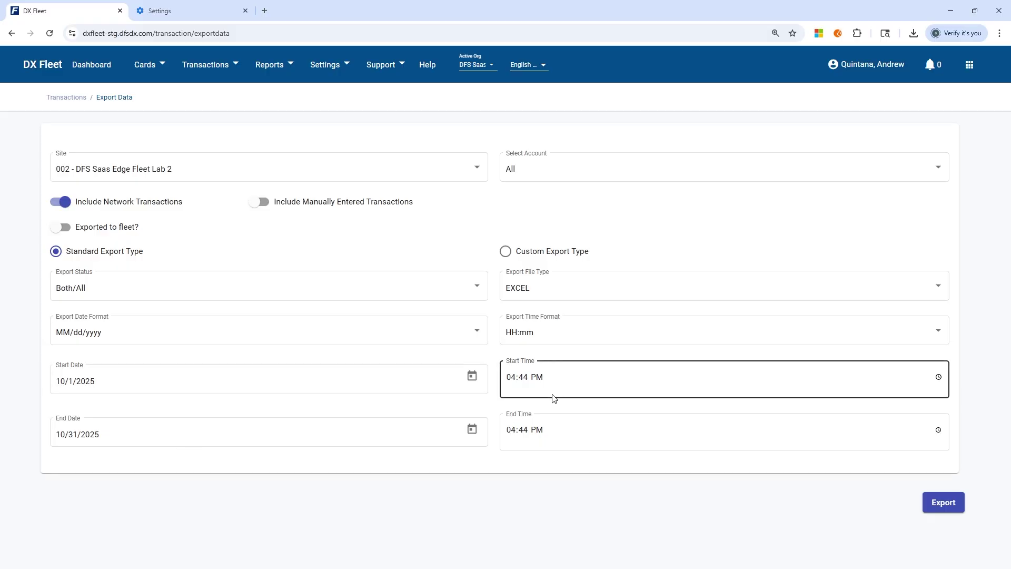
Step: Set the export's start time to 12:00 AM
{"action": "left_click", "coordinate": [510, 378]}
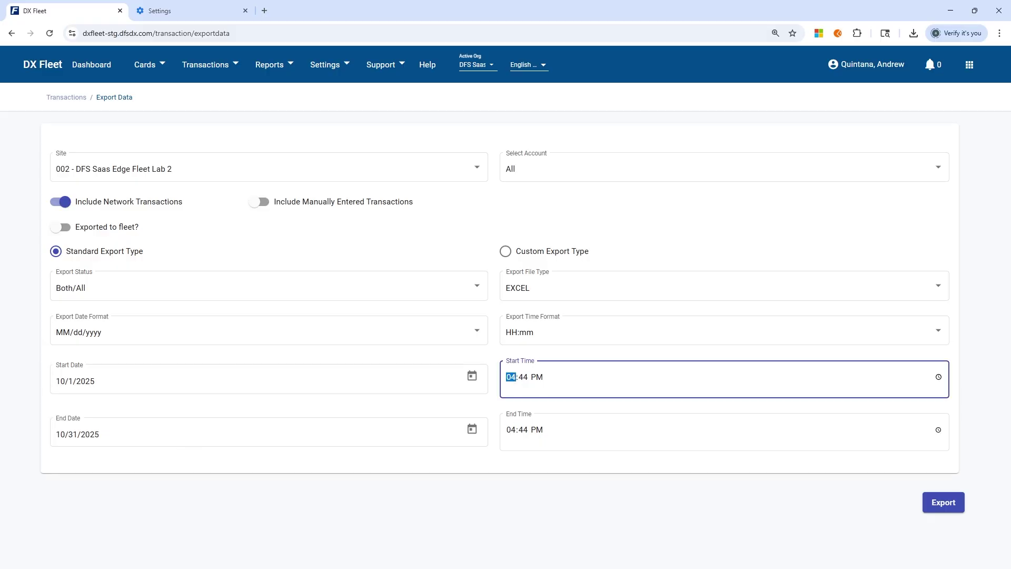
{"action": "type", "text": "1200a"}
{"action": "left_click", "coordinate": [620, 485]}
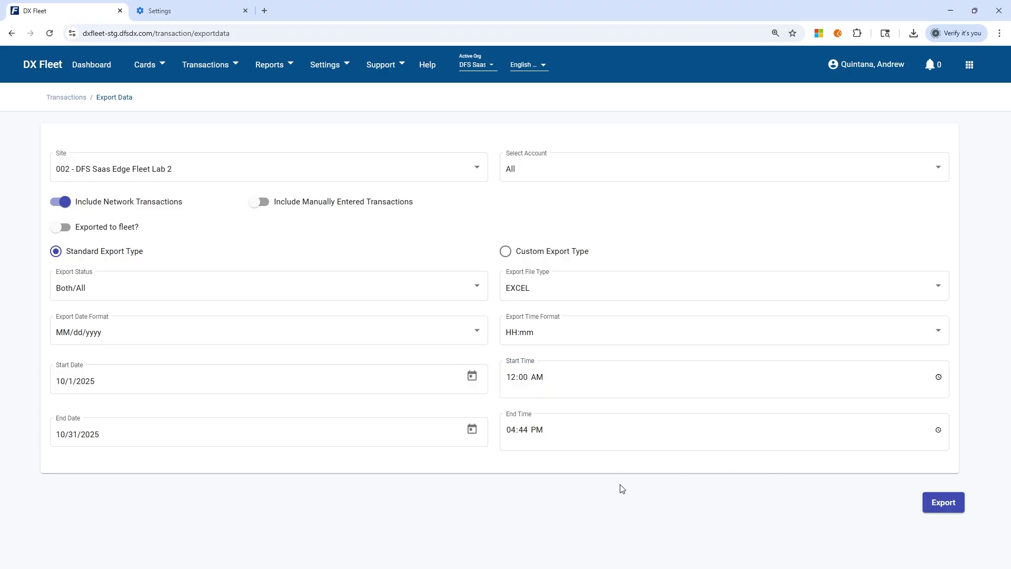
Step: Set the export's end time to 11:59 PM
{"action": "left_click", "coordinate": [558, 447]}
{"action": "left_click", "coordinate": [506, 436]}
{"action": "type", "text": "1159"}
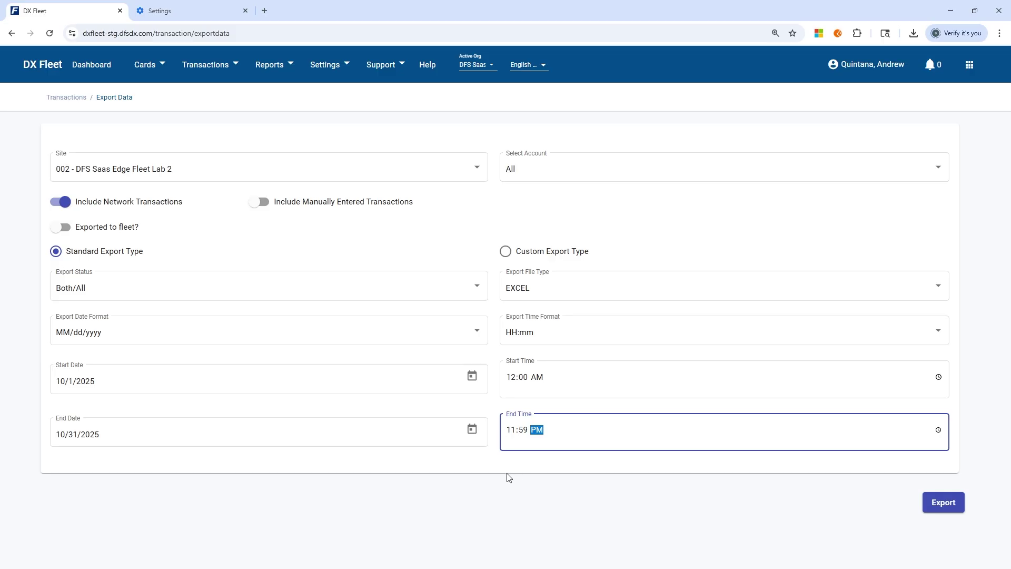
{"action": "left_click", "coordinate": [552, 484]}
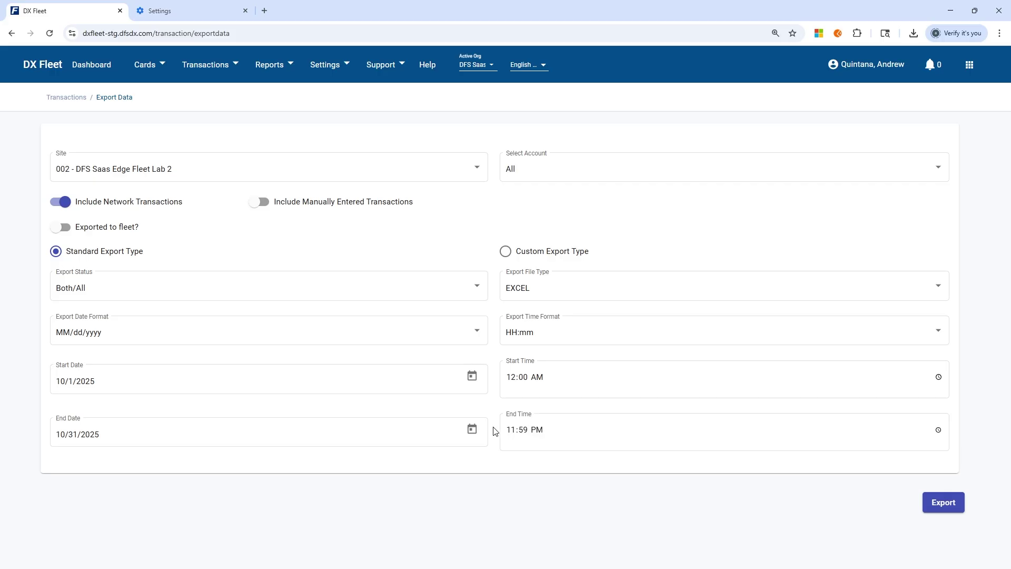
Step: Set the export's end date to 11/1/2025 and its end time to 12:00 AM
{"action": "left_click", "coordinate": [471, 429]}
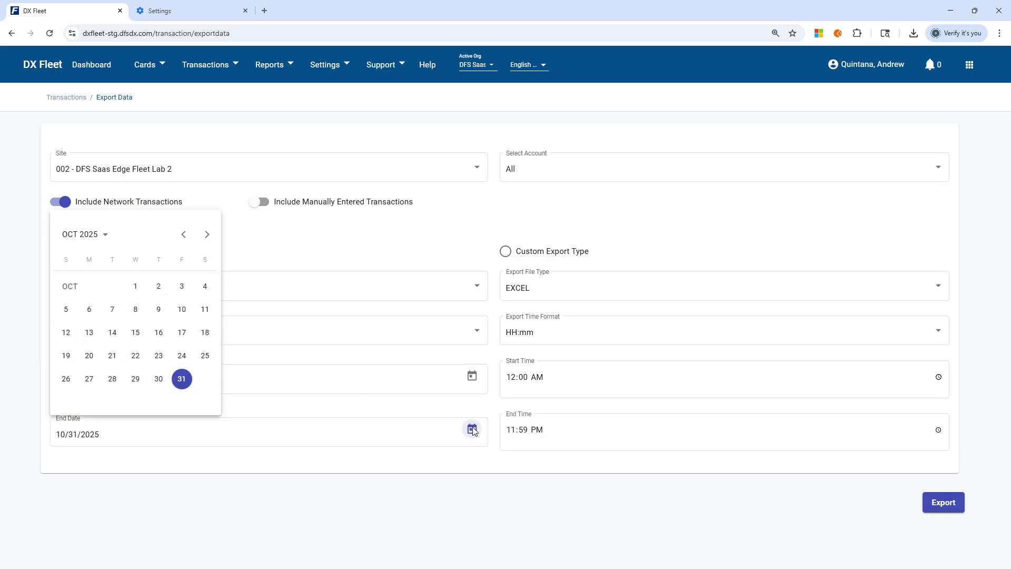
{"action": "left_click", "coordinate": [207, 235]}
{"action": "left_click", "coordinate": [204, 286]}
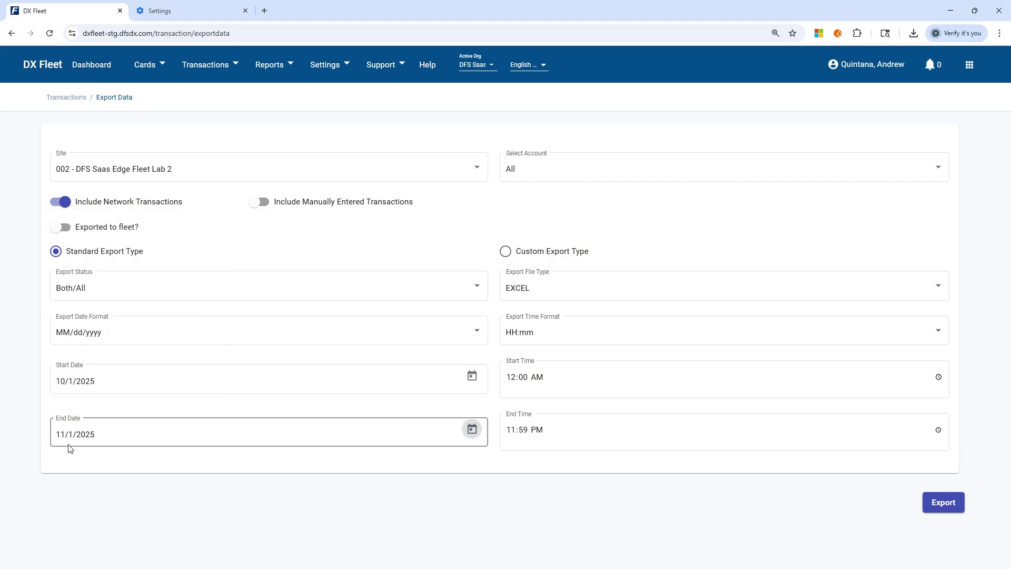
{"action": "left_click", "coordinate": [510, 430]}
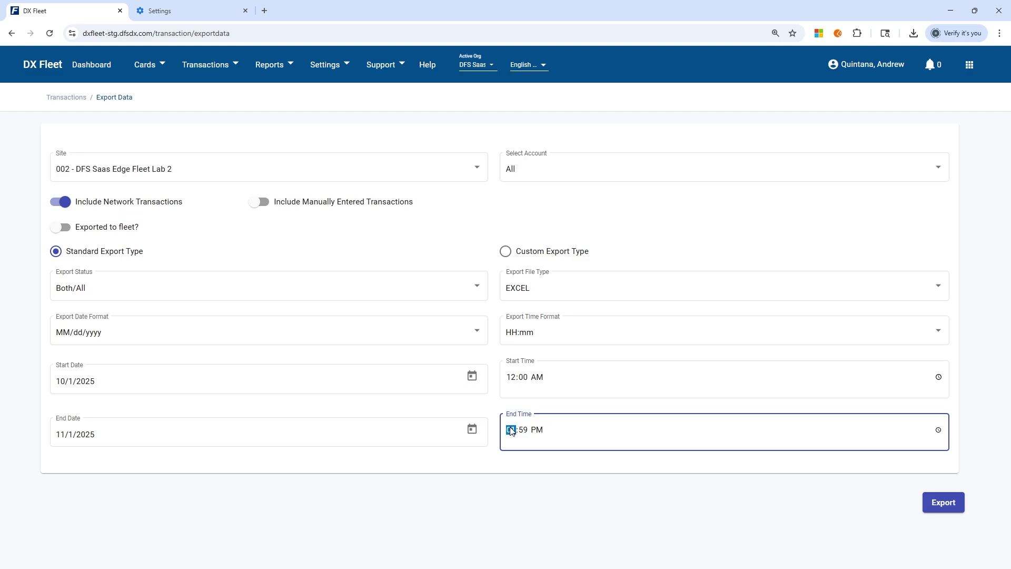
{"action": "type", "text": "1200"}
{"action": "left_click", "coordinate": [556, 473]}
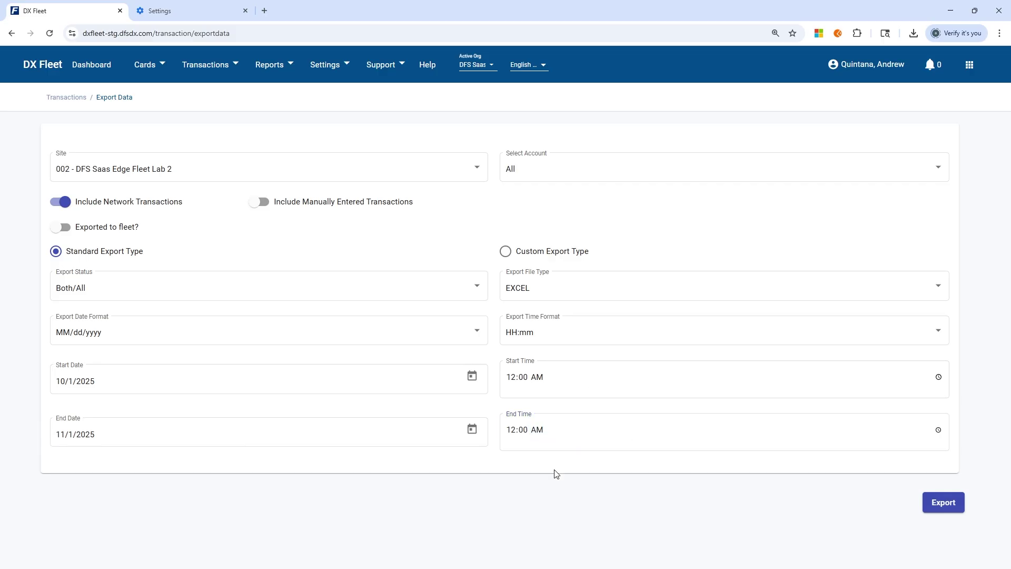
Step: Try the custom export type with the Custom Export file type, and return to the standard export type with EXCEL
{"action": "left_click", "coordinate": [550, 255]}
{"action": "left_click", "coordinate": [545, 290]}
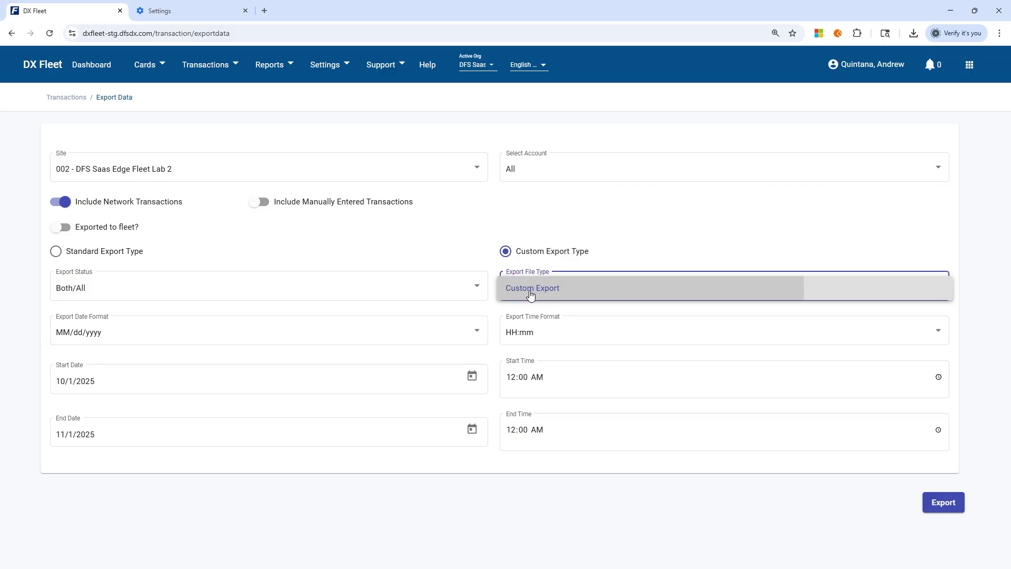
{"action": "left_click", "coordinate": [530, 295]}
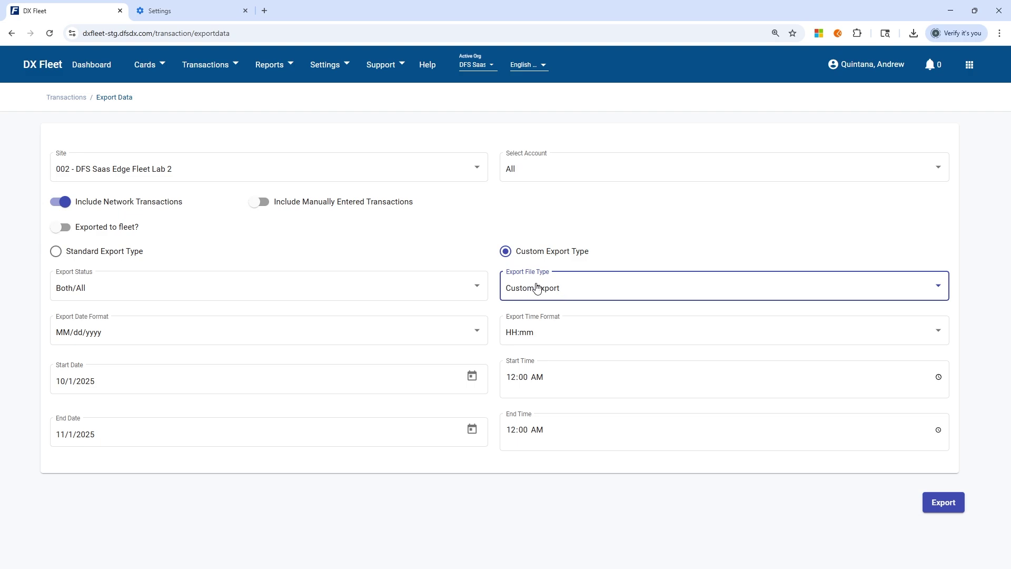
{"action": "left_click", "coordinate": [546, 255]}
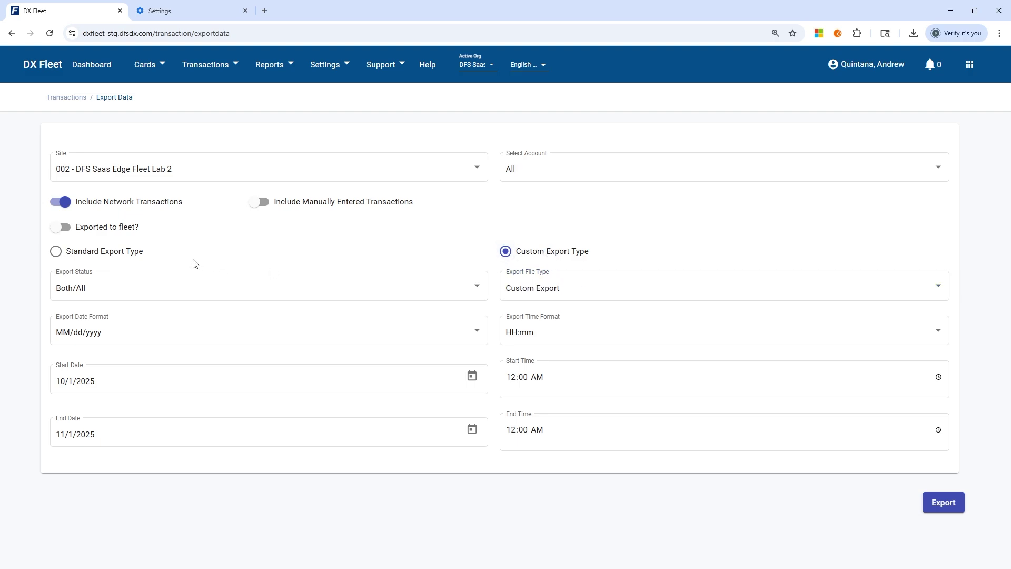
{"action": "left_click", "coordinate": [106, 257]}
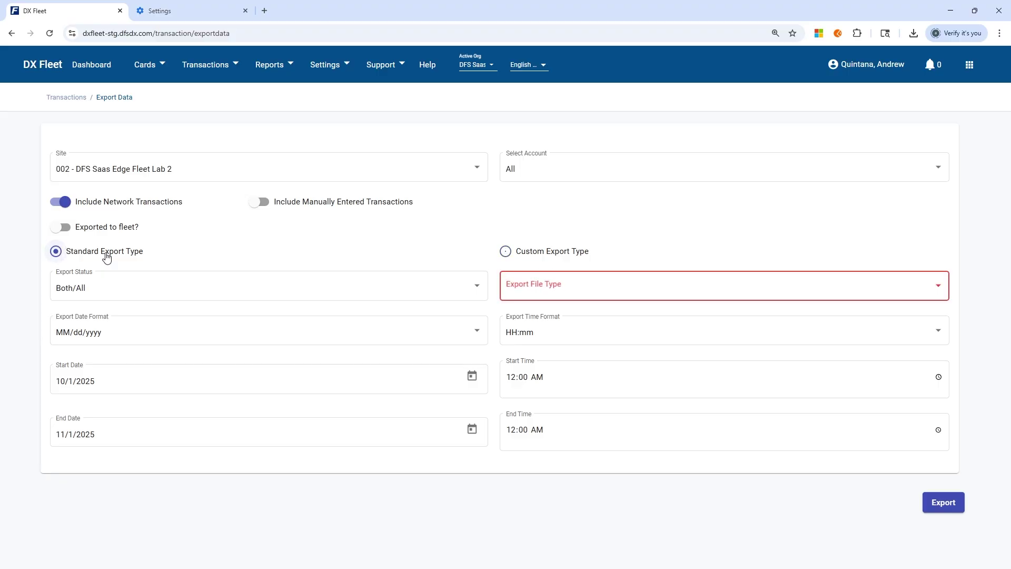
{"action": "left_click", "coordinate": [647, 299]}
{"action": "left_click", "coordinate": [522, 291]}
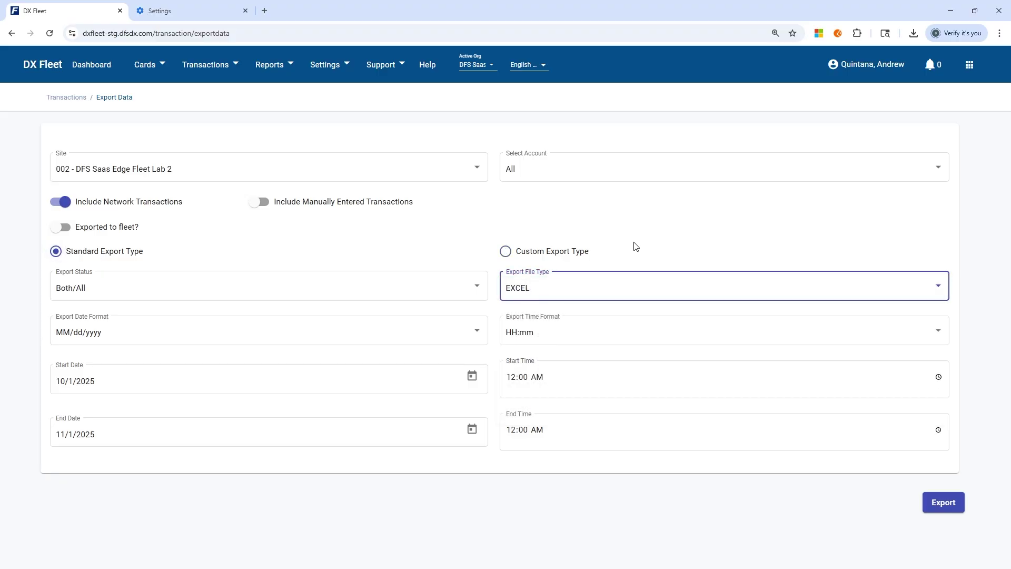
Step: Export the transactions and review the downloaded Transaction (83).xls in Excel before returning to DX Fleet
{"action": "left_click", "coordinate": [948, 507]}
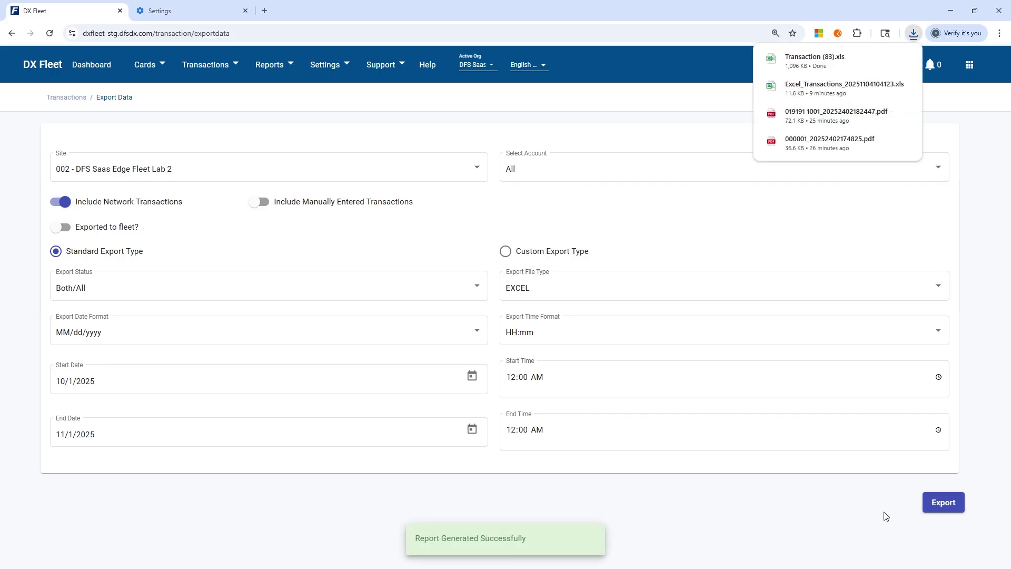
{"action": "mouse_move", "coordinate": [808, 60]}
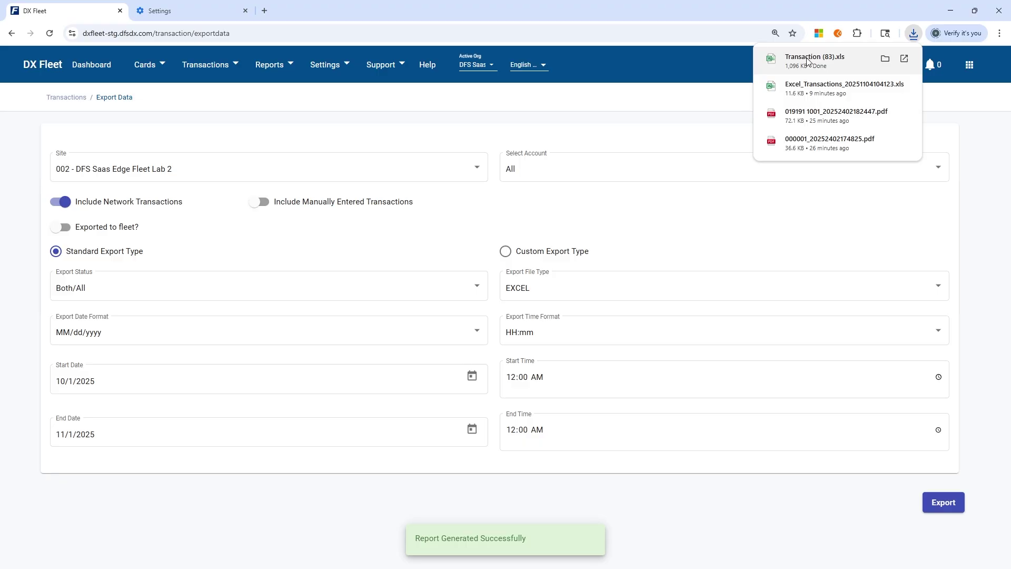
{"action": "left_click", "coordinate": [806, 58]}
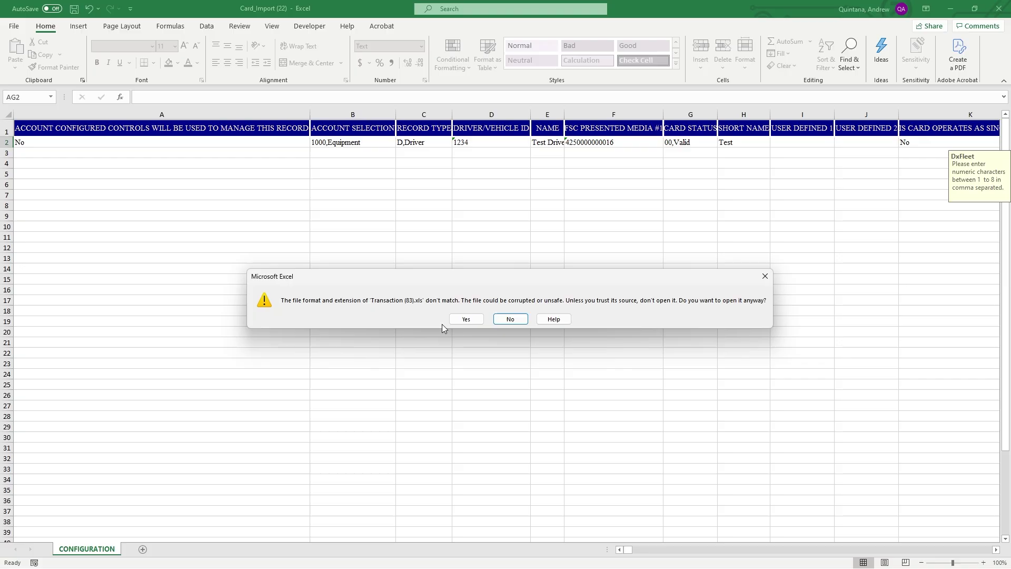
{"action": "left_click", "coordinate": [453, 317]}
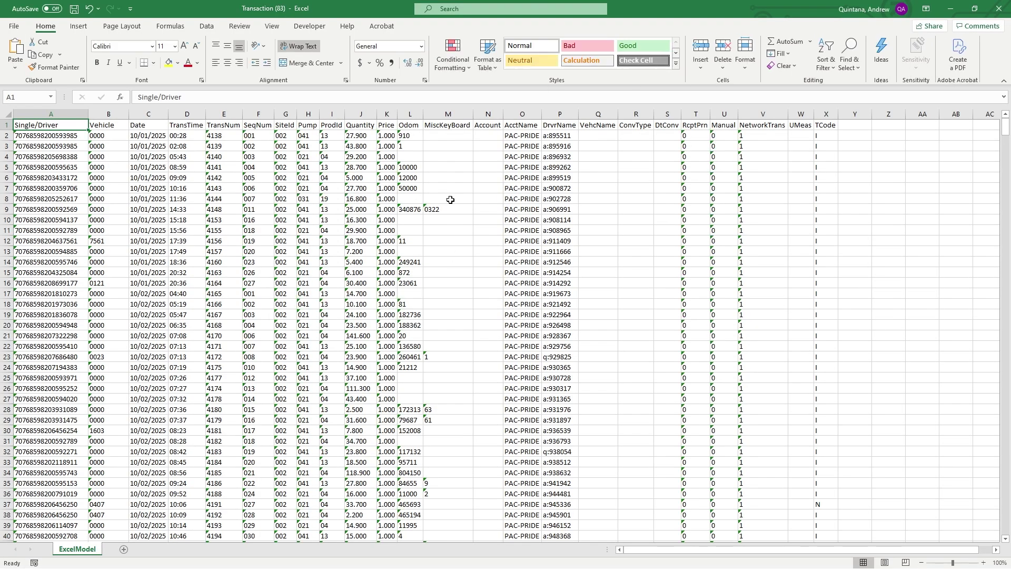
{"action": "left_click", "coordinate": [957, 10]}
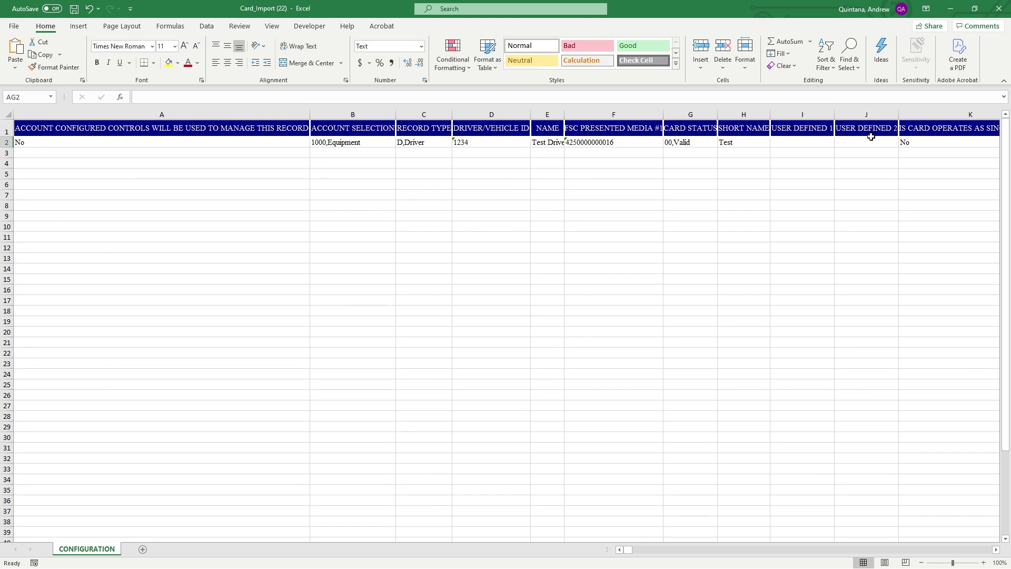
{"action": "left_click", "coordinate": [949, 9]}
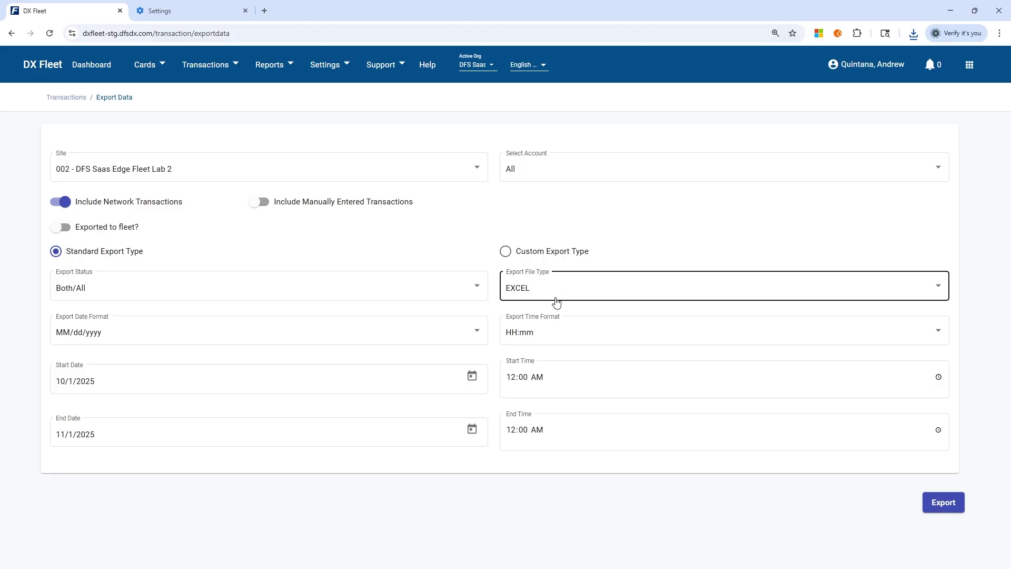
{"action": "left_click", "coordinate": [205, 64]}
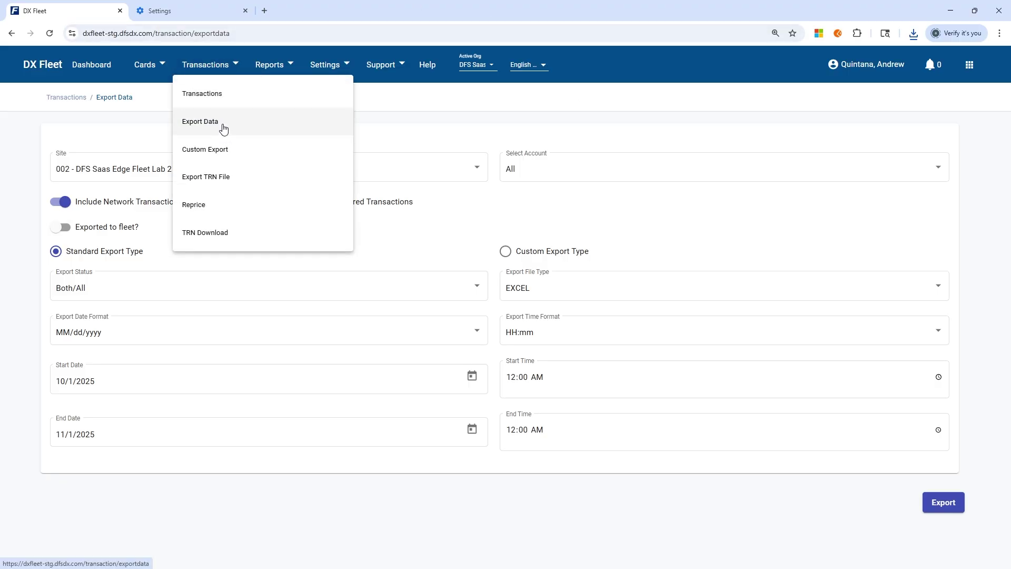
{"action": "left_click", "coordinate": [282, 67]}
{"action": "left_click", "coordinate": [279, 67]}
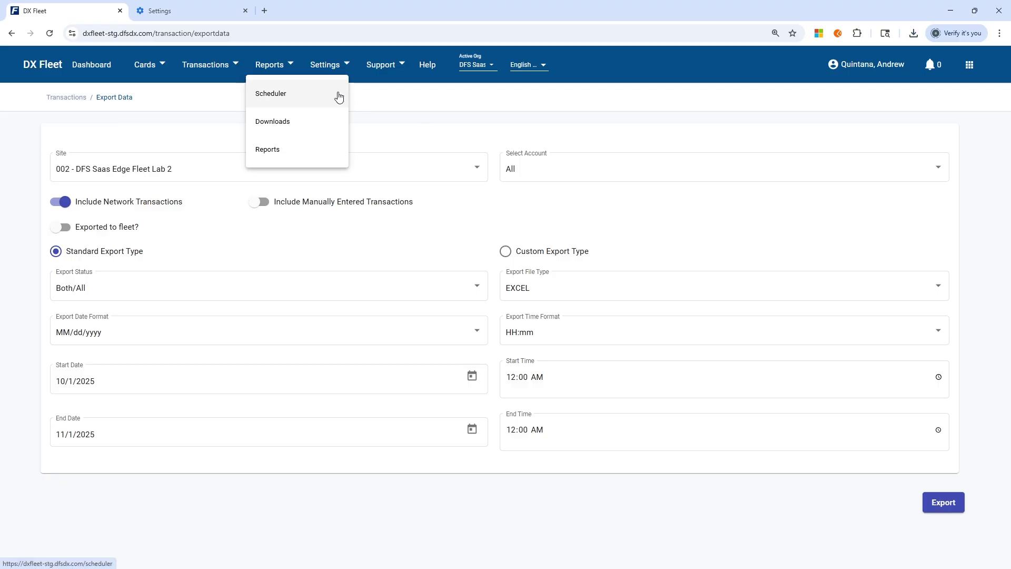
{"action": "left_click", "coordinate": [416, 130]}
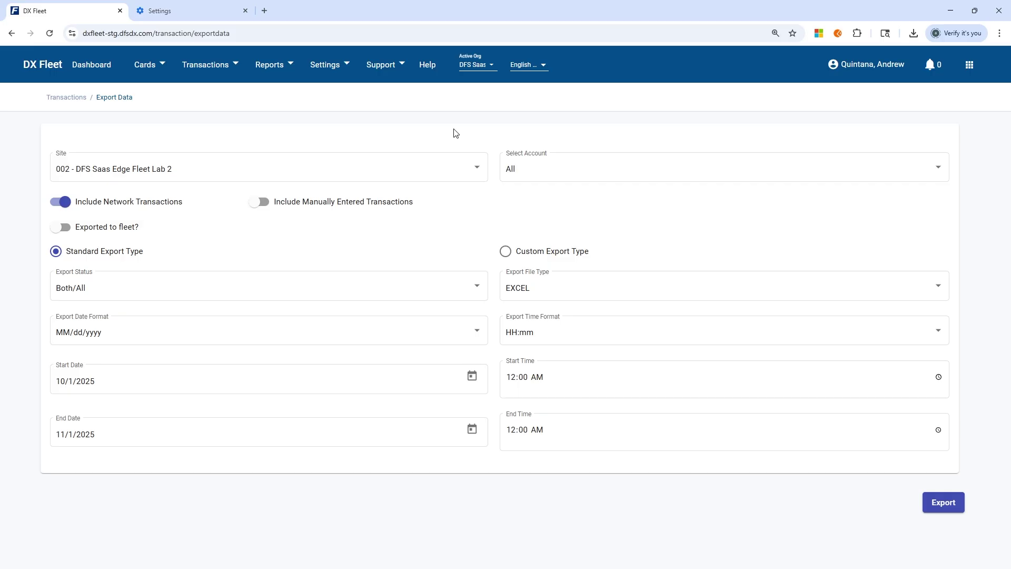